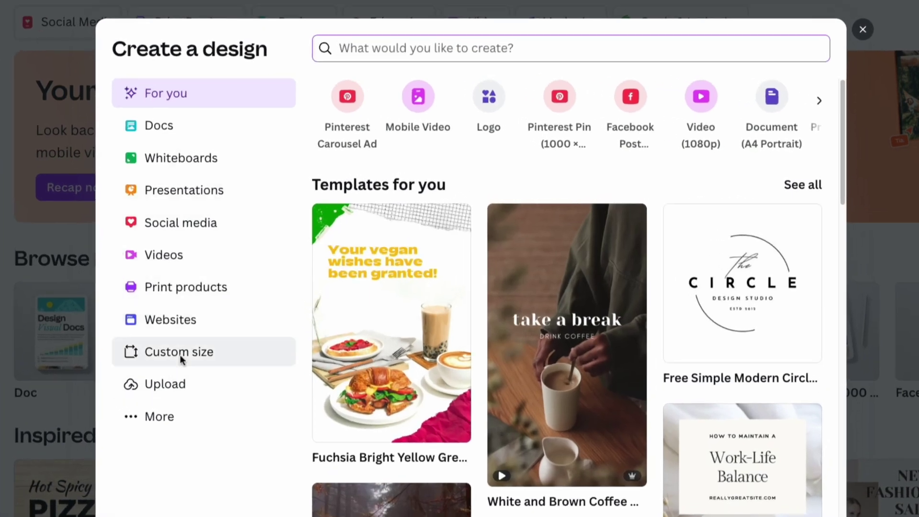
- Choose Custom size to set up a new 1500 × 1500 px design
left_click(179, 352)
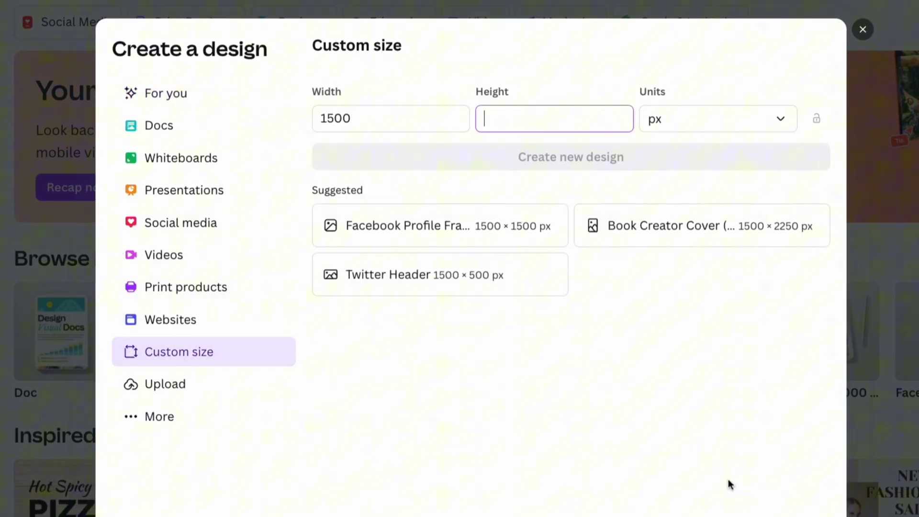
type("1500")
- Create the 1500 px design and add the uploaded aloe cream photo, enlarged to fill the page
key("Return")
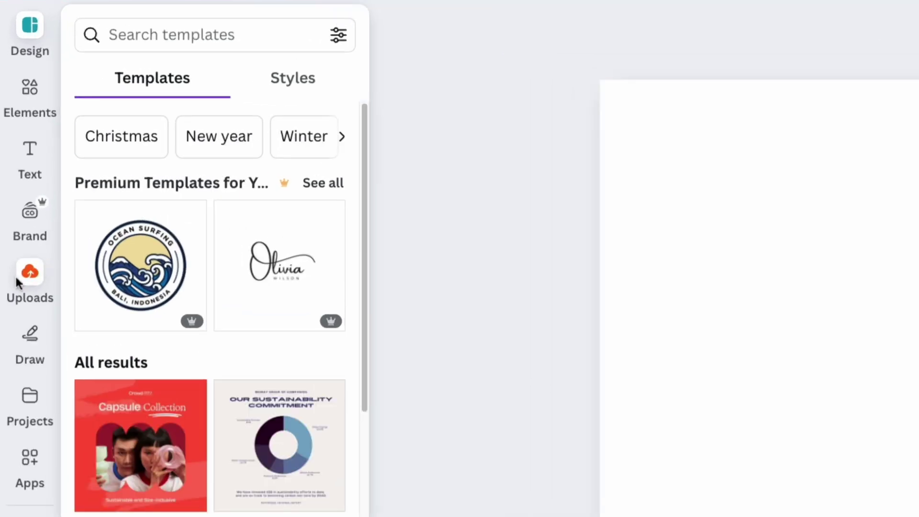
left_click(18, 272)
left_click_drag(112, 238, 430, 237)
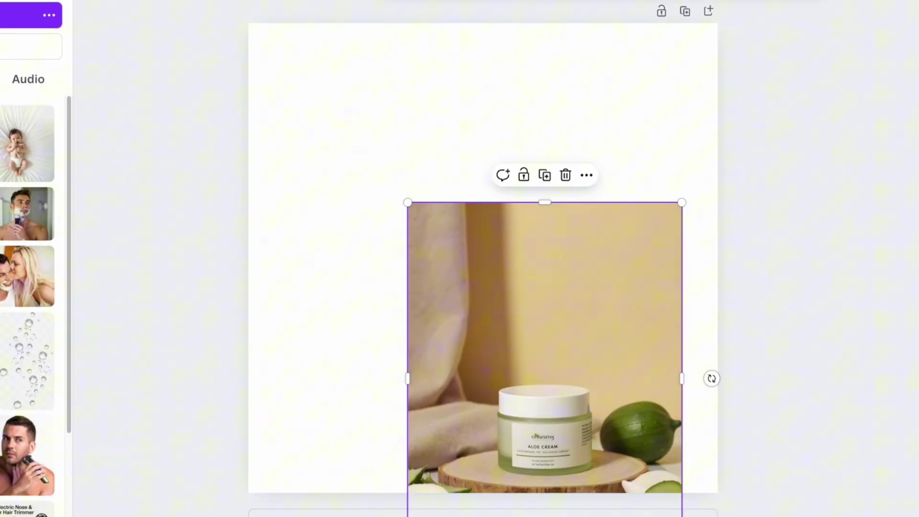
left_click_drag(638, 69, 732, 21)
left_click_drag(349, 428, 255, 507)
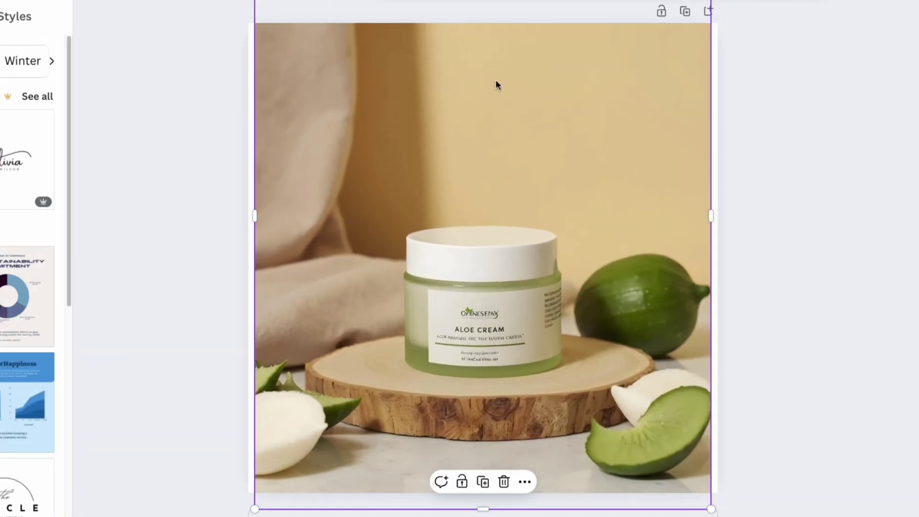
- Remove the photo's background with BG Remover, then resize and recentre the jar
left_click(470, 34)
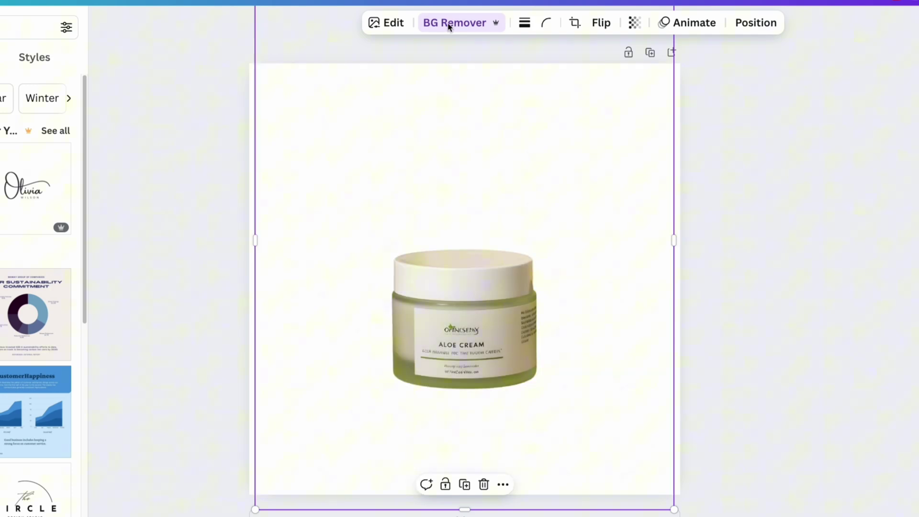
left_click_drag(473, 510, 472, 322)
mouse_move(568, 396)
left_mouse_down()
mouse_move(654, 460)
mouse_move(596, 445)
left_mouse_up()
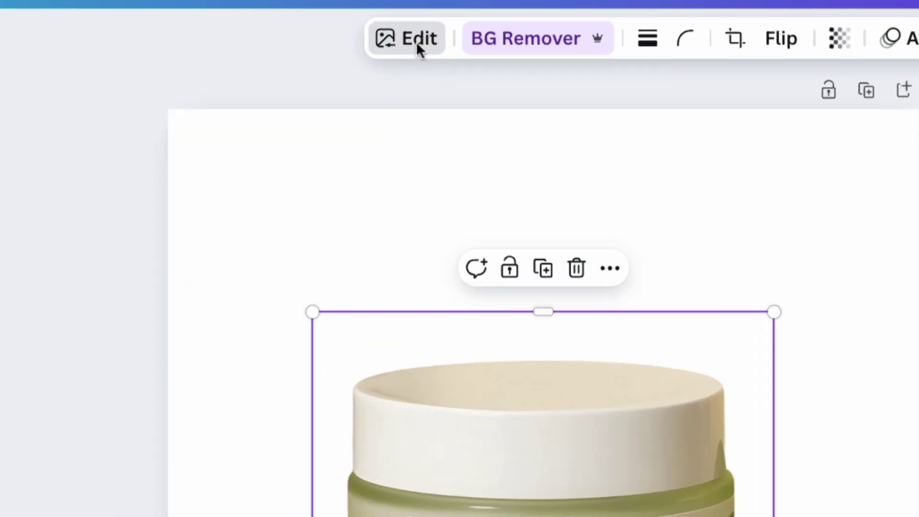
- Adjust the jar photo to about -15 temperature and slightly higher brightness
left_click(416, 41)
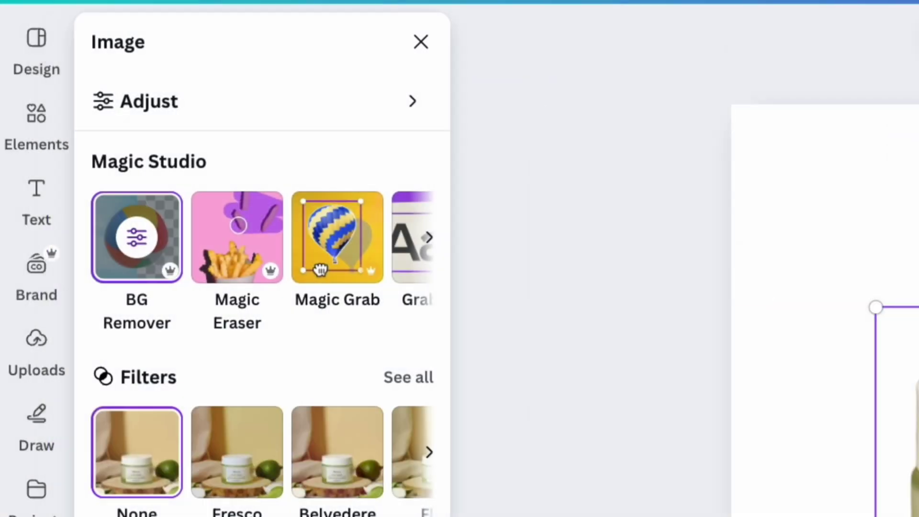
left_click(153, 86)
left_click_drag(119, 168, 108, 166)
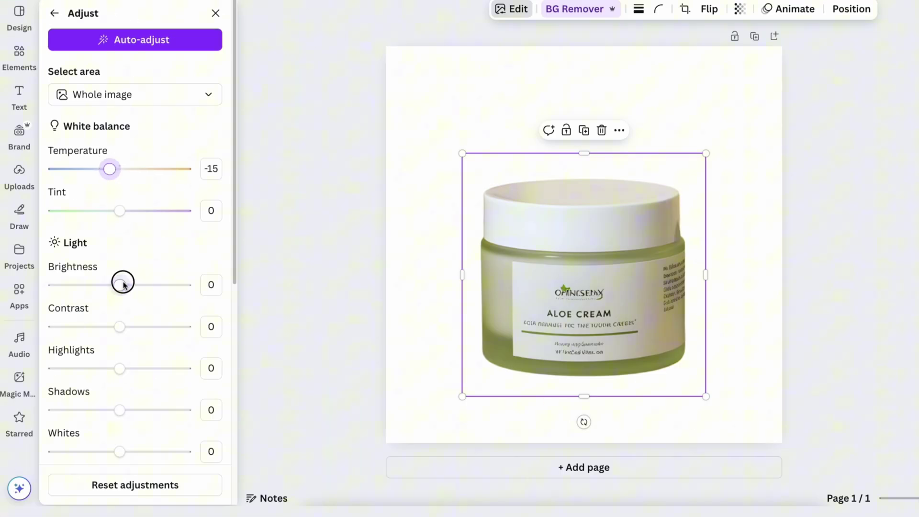
left_click_drag(124, 285, 128, 285)
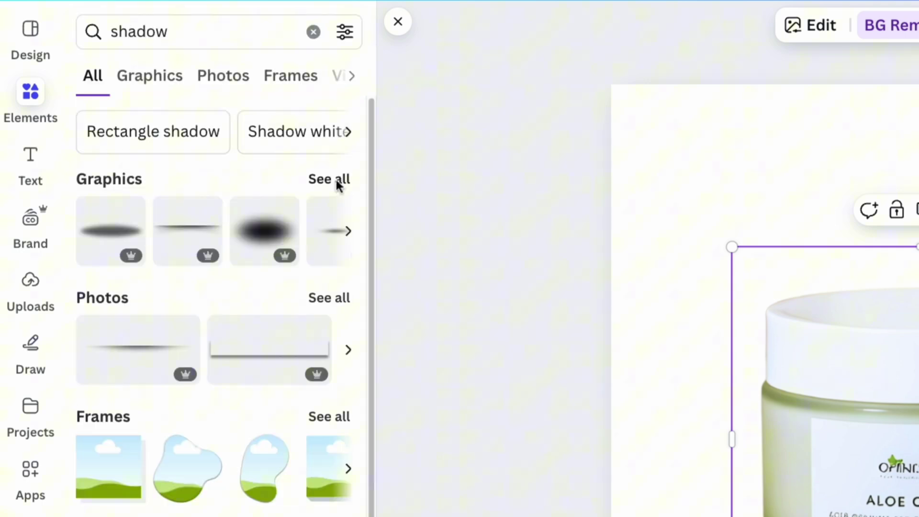
- Add a shadow graphic, rotated and stretched wide beneath the jar
left_click(335, 181)
scroll(270, 278, "down", 5)
scroll(269, 277, "down", 3)
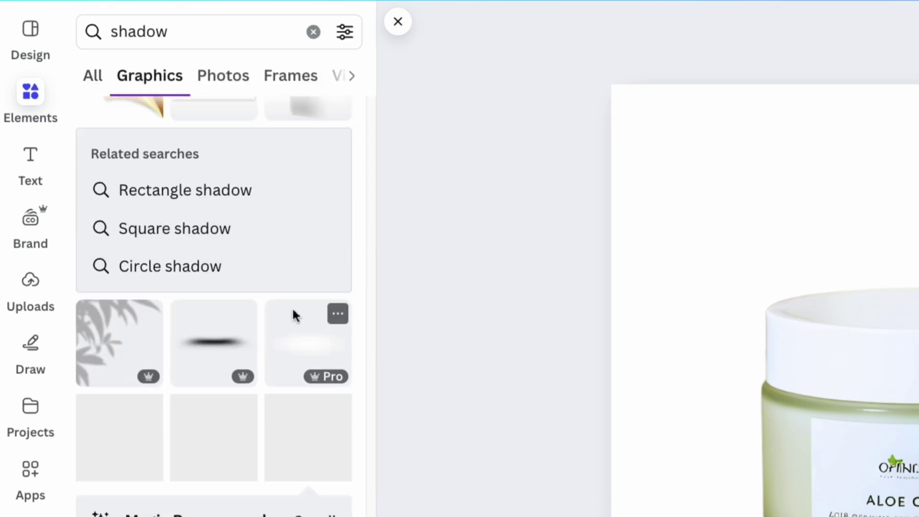
scroll(293, 315, "down", 2)
left_click(287, 357)
mouse_move(472, 320)
left_mouse_down()
mouse_move(470, 204)
mouse_move(210, 371)
left_mouse_up()
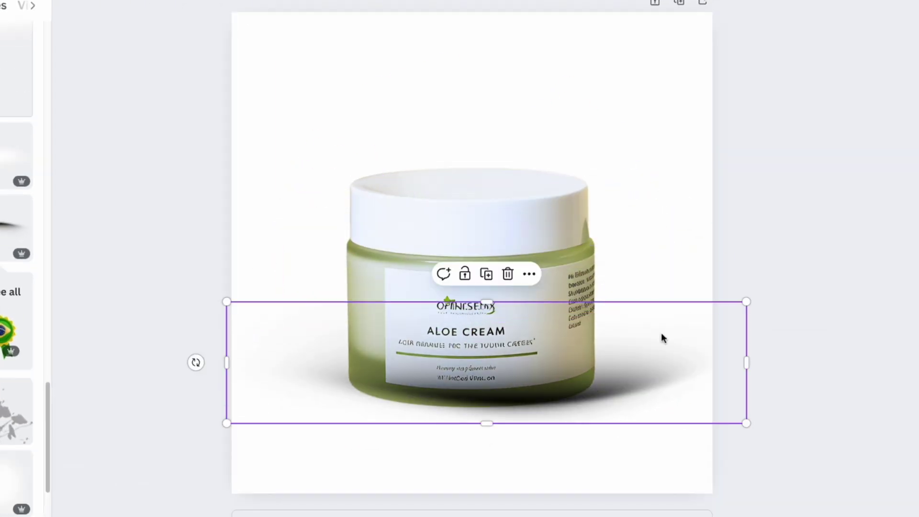
left_click_drag(518, 383, 615, 334)
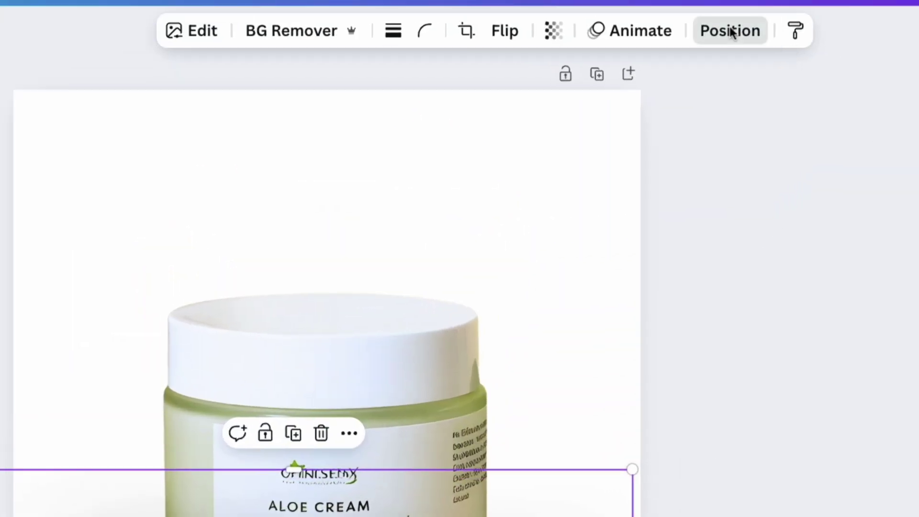
- Layer the shadow using Position and set its transparency to 57
left_click(731, 33)
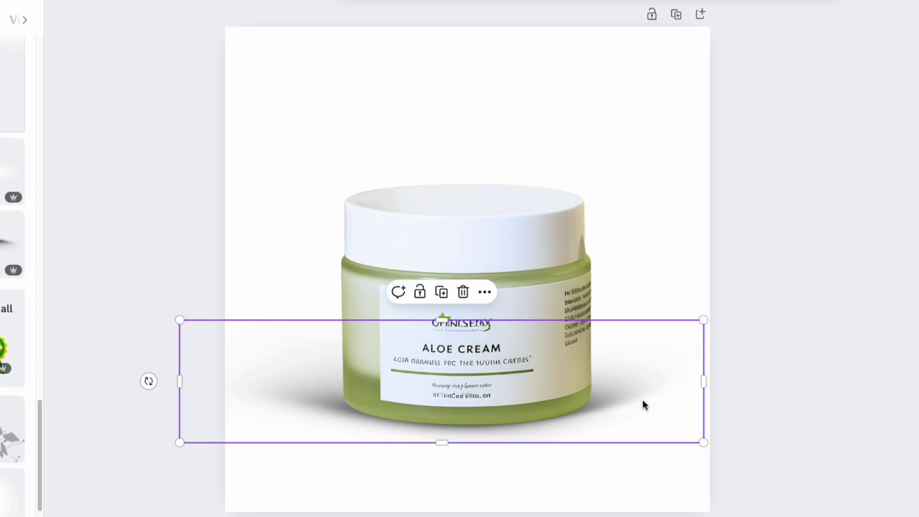
left_click(633, 20)
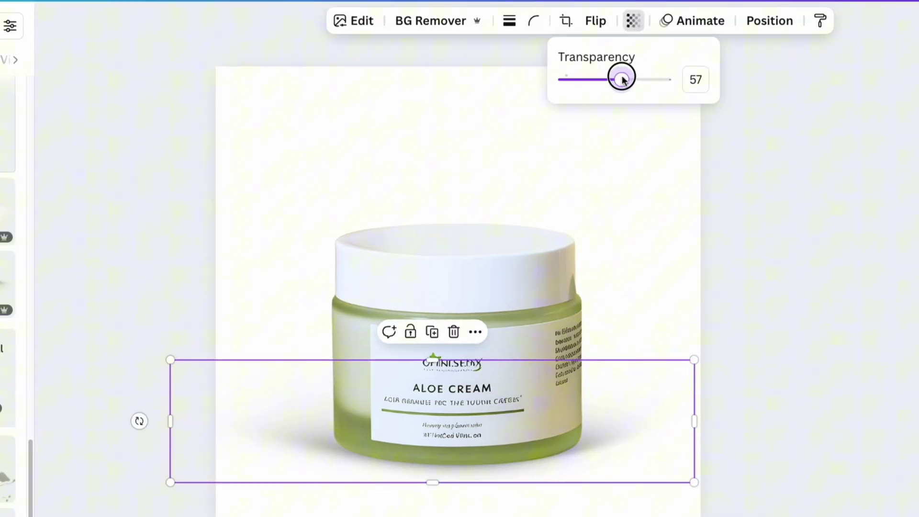
left_click(811, 297)
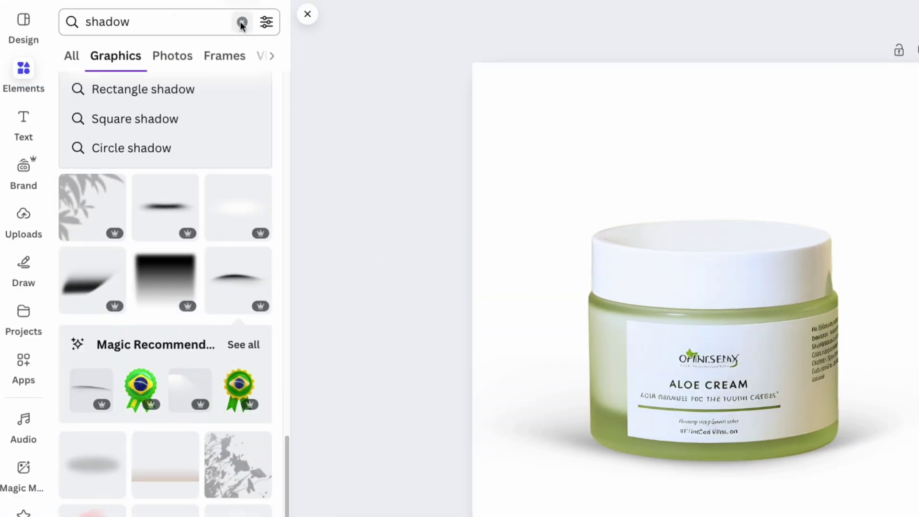
- Search Elements for 'aloe vera' and add the two-slice aloe photo, cut out with BG Remover
left_click(242, 22)
type("aloe vera")
key("Return")
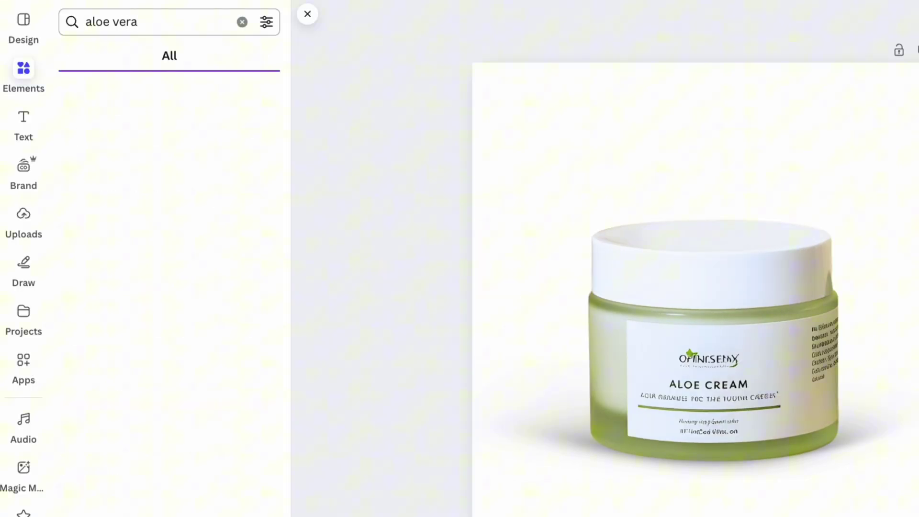
left_click(254, 137)
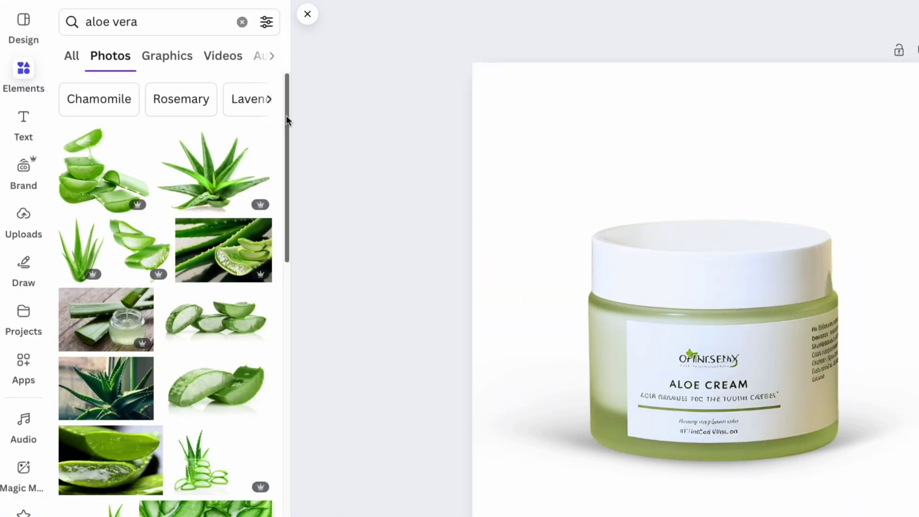
scroll(288, 117, "down", 2)
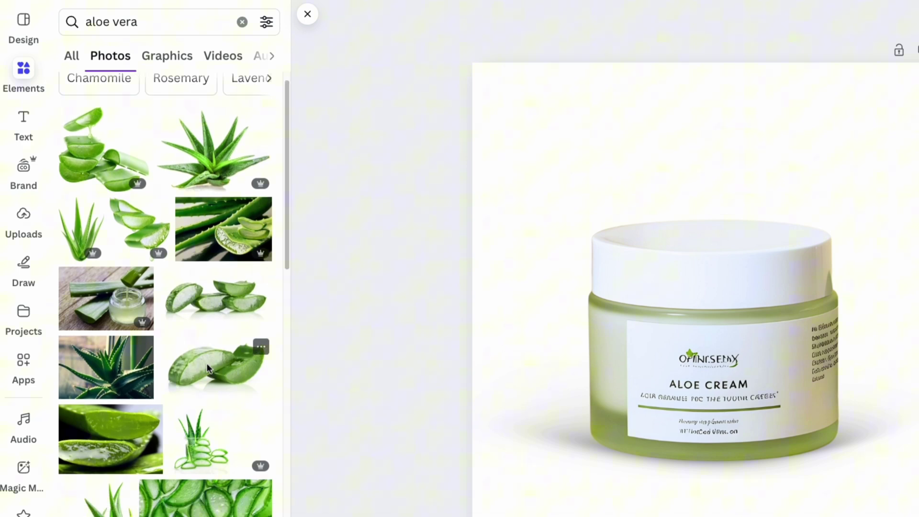
left_click(216, 366)
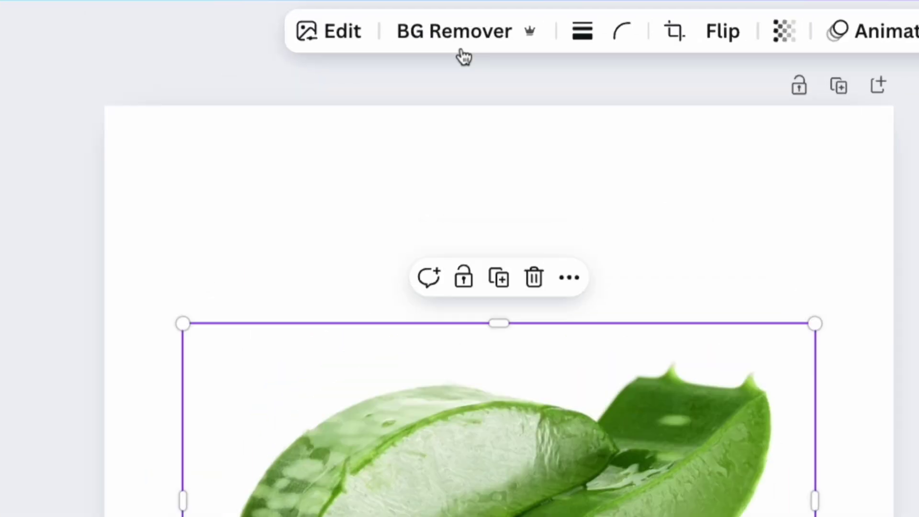
left_click(468, 7)
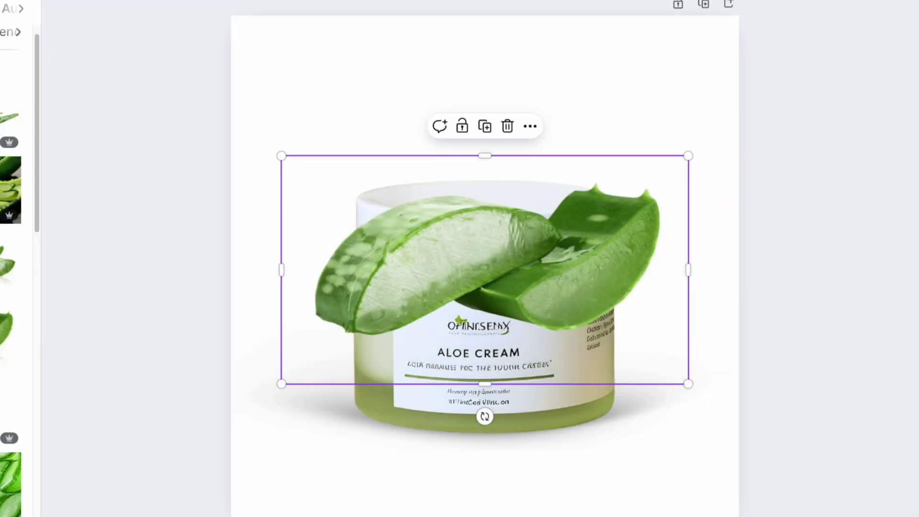
- Shrink the aloe slices and place them at the jar's lower right
left_click_drag(613, 255, 656, 408)
left_click_drag(732, 308, 575, 396)
left_click_drag(524, 460, 680, 419)
left_click_drag(733, 354, 739, 354)
left_click_drag(691, 417, 633, 428)
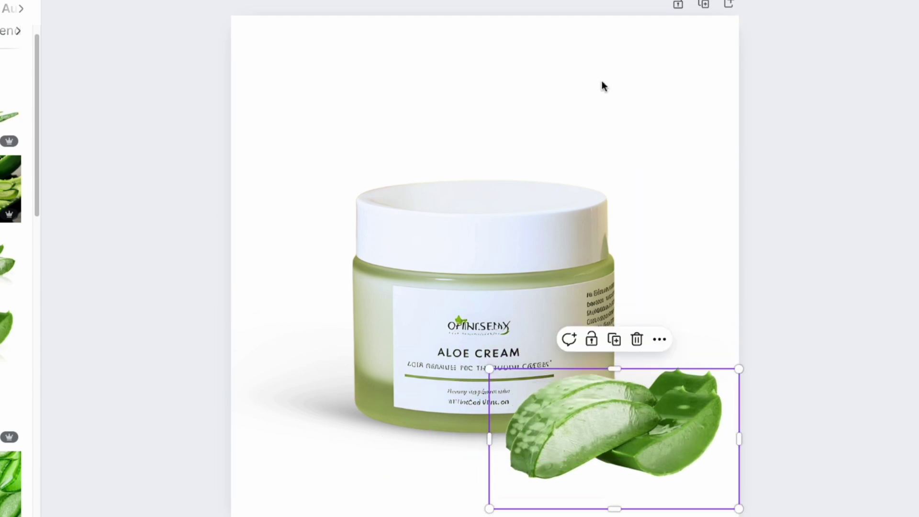
- Reset the aloe slices' background removal and realign them beside the jar
left_click(459, 20)
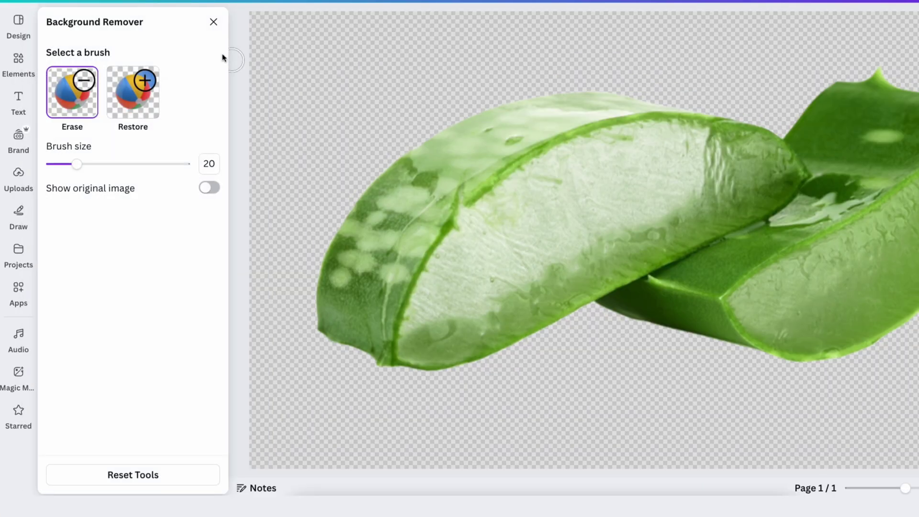
left_click(150, 475)
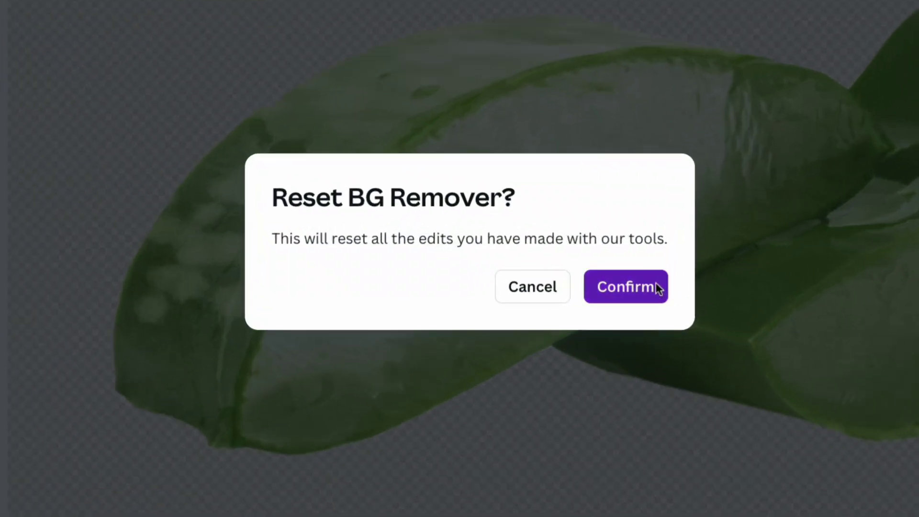
left_click(653, 284)
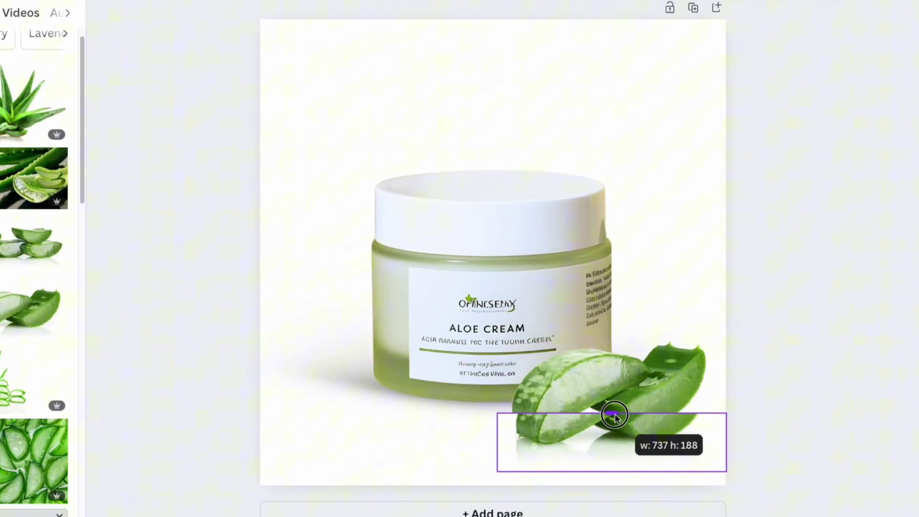
left_click_drag(739, 445, 663, 419)
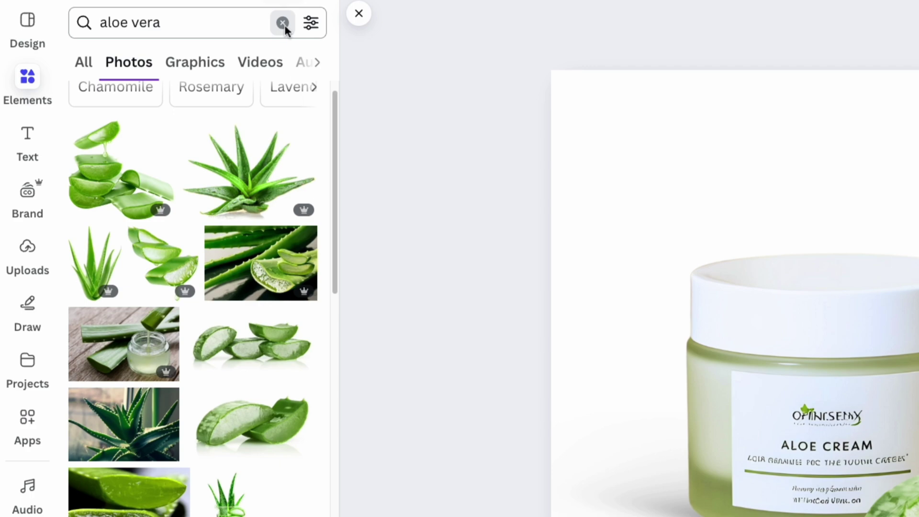
- Add a 'white cream' swatch, rotated, sent behind the jar, and shrunk
left_click(284, 22)
type("white cream")
key("Return")
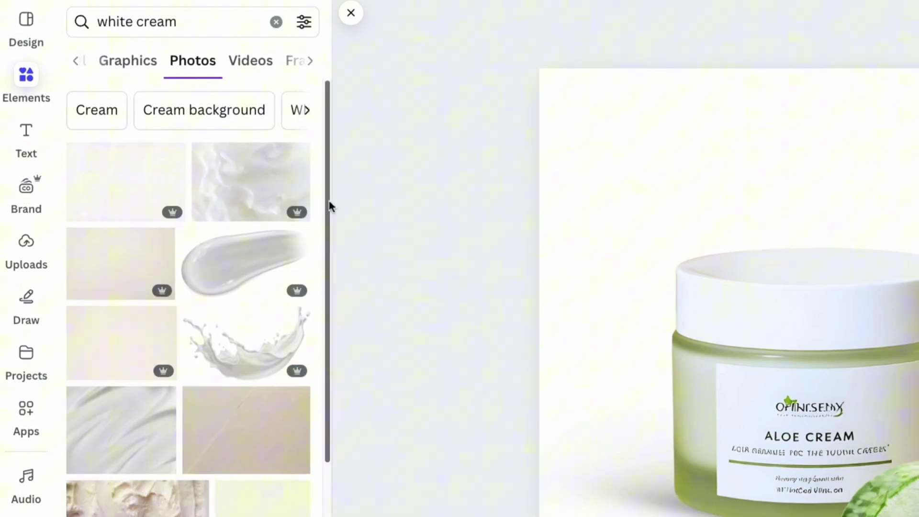
scroll(328, 199, "down", 5)
scroll(231, 353, "down", 3)
scroll(232, 353, "down", 3)
scroll(196, 258, "down", 3)
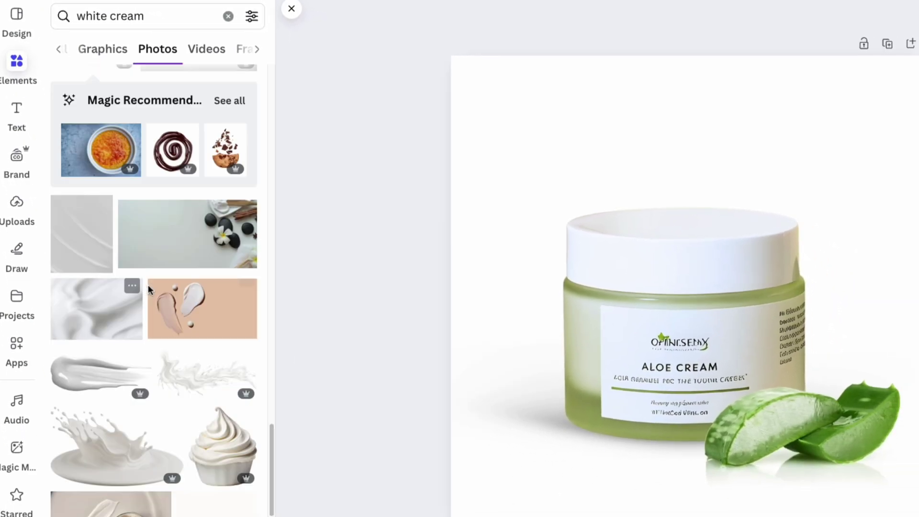
scroll(147, 284, "down", 3)
scroll(88, 276, "down", 2)
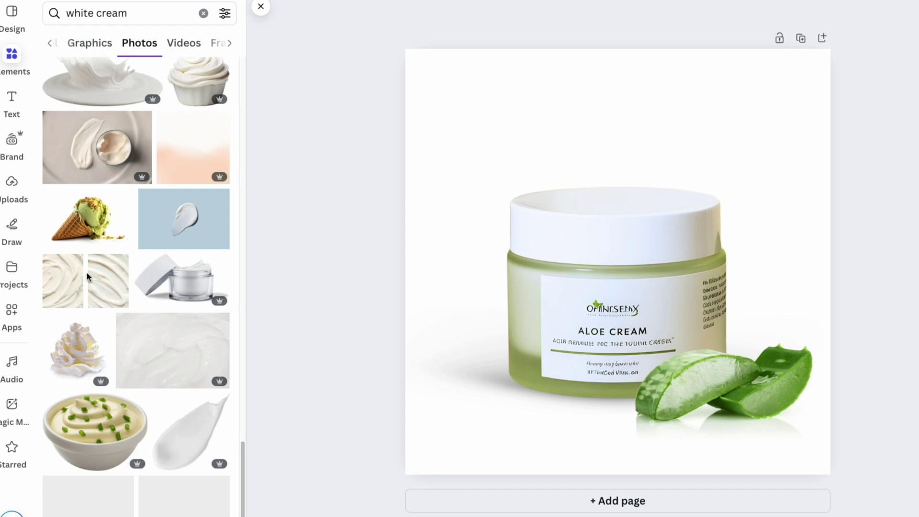
left_click(190, 430)
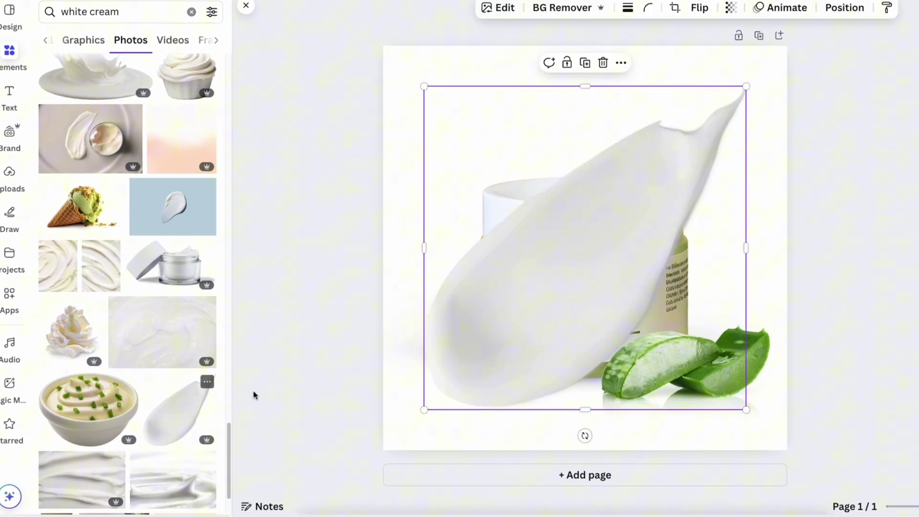
left_click_drag(584, 435, 615, 86)
left_click(844, 7)
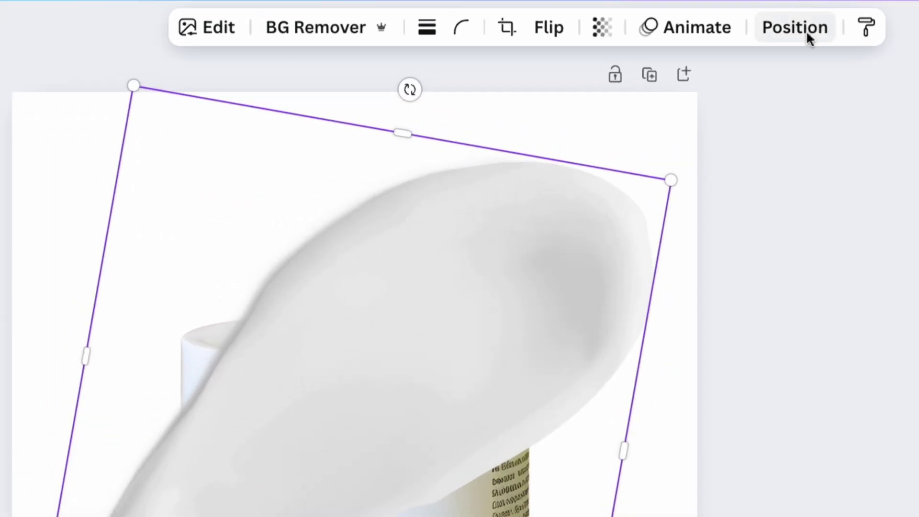
left_click(213, 83)
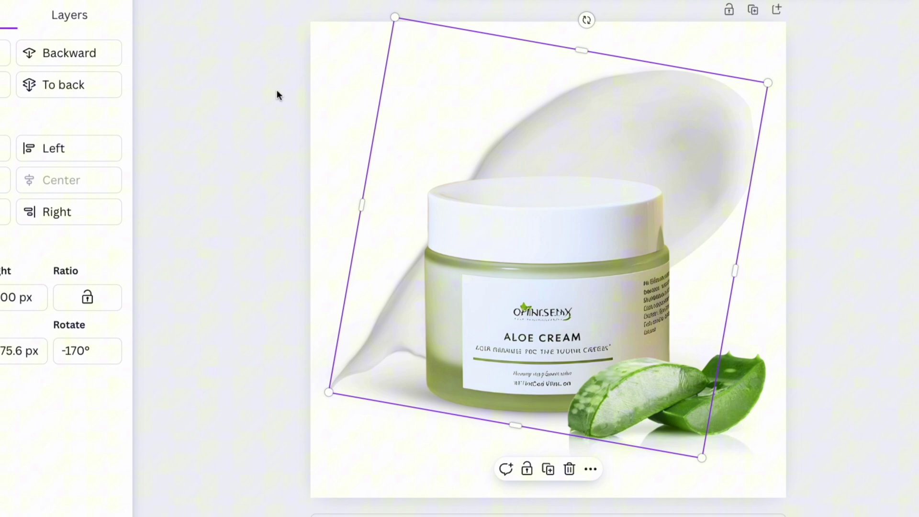
left_click_drag(767, 82, 694, 106)
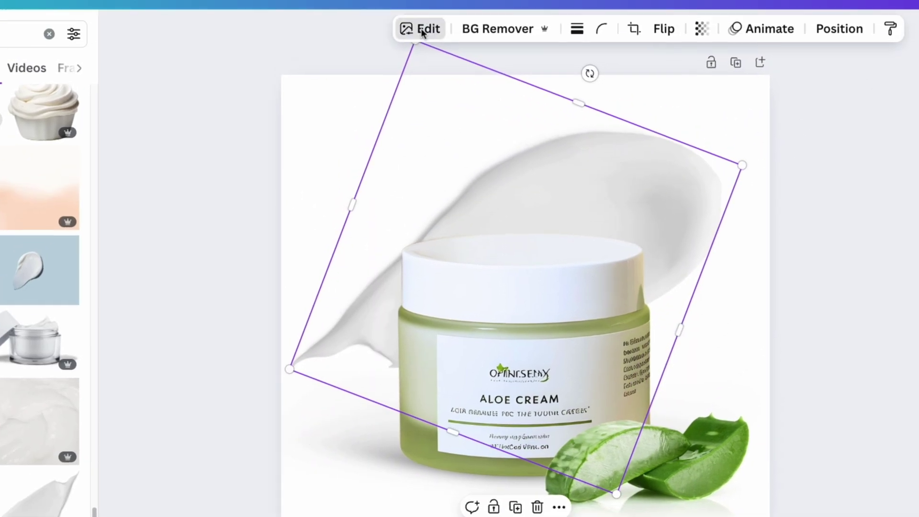
- Raise the swatch's brightness to 2, fine-tune its rotation, and bring up Share > Download options
left_click(421, 29)
left_click(97, 60)
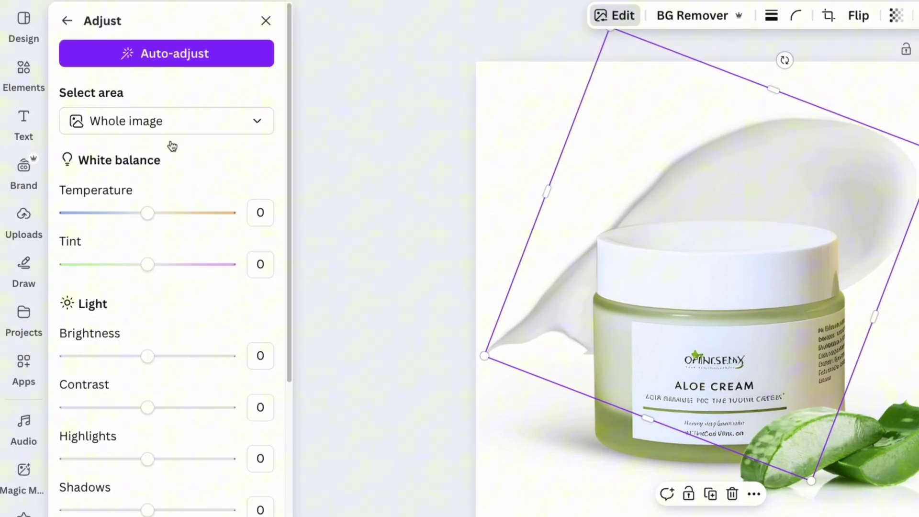
mouse_move(148, 349)
left_mouse_down()
mouse_move(162, 349)
mouse_move(147, 350)
left_mouse_up()
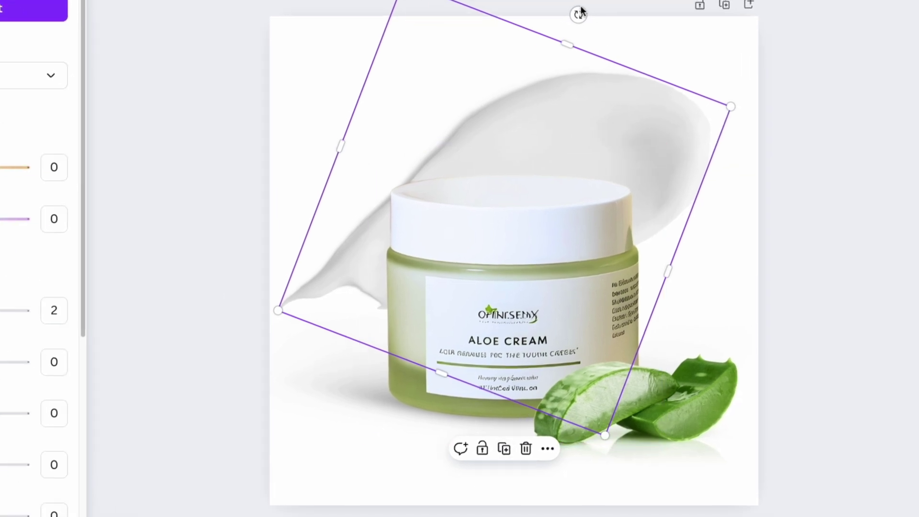
left_click_drag(615, 22, 574, 11)
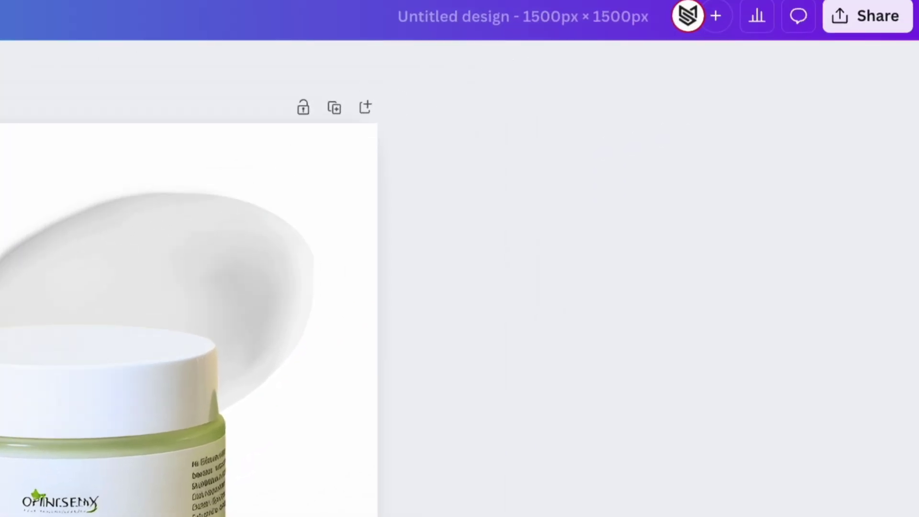
left_click(883, 20)
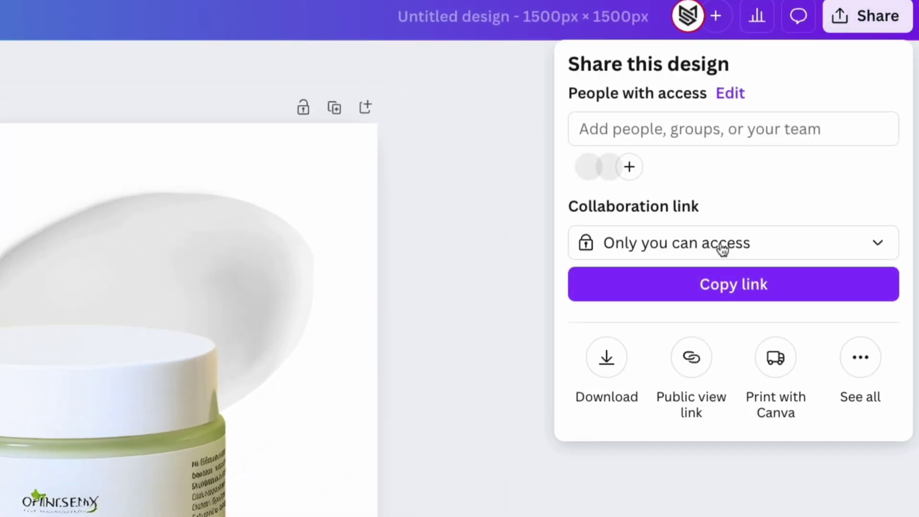
left_click(614, 366)
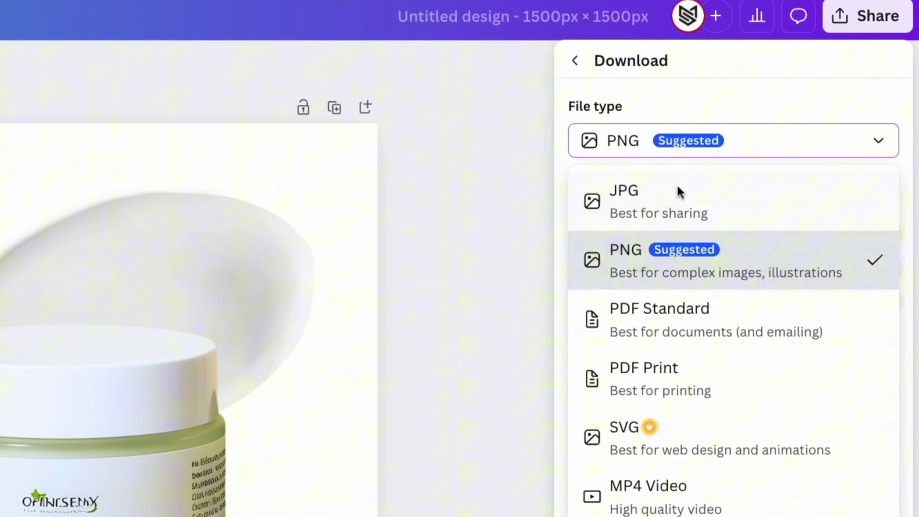